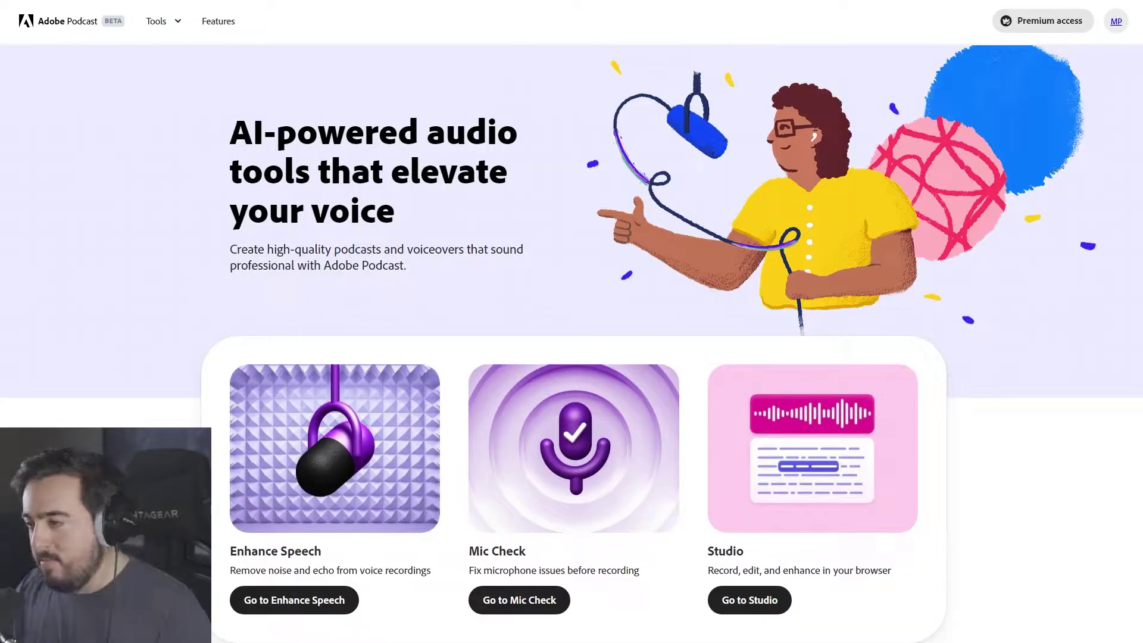
Scroll down the Adobe Podcast home page to reach the Enhance Speech tool
scroll(572, 344, down, 4)
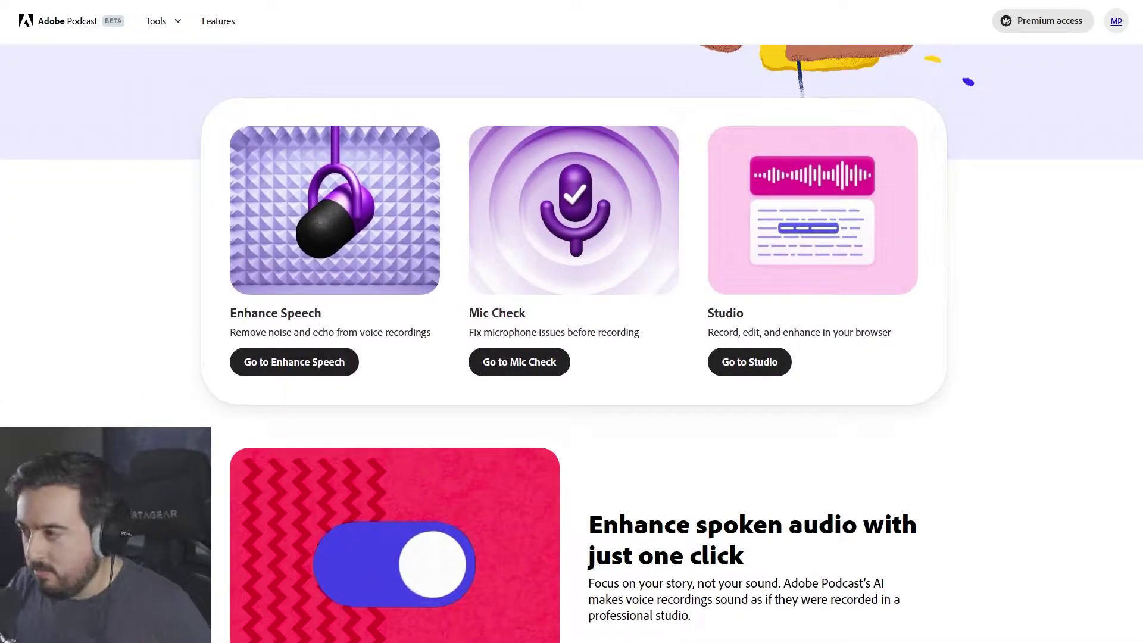
Upload iPhone.m4a into Enhance Speech and play back the enhanced 0:09 clip
click(294, 362)
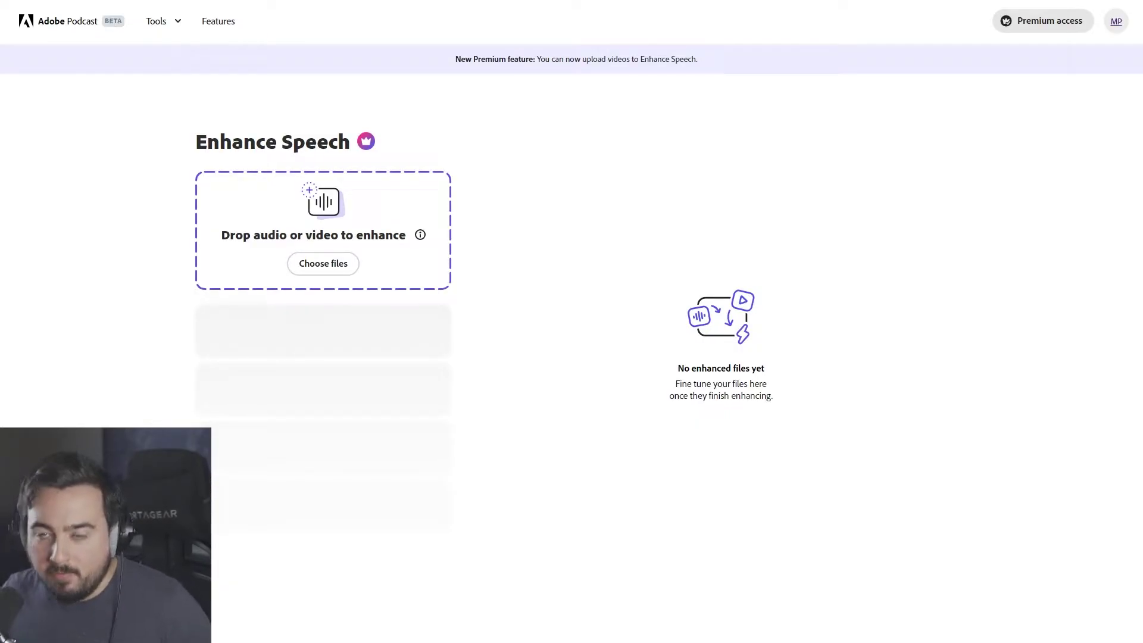
drag(0, 217, 214, 226)
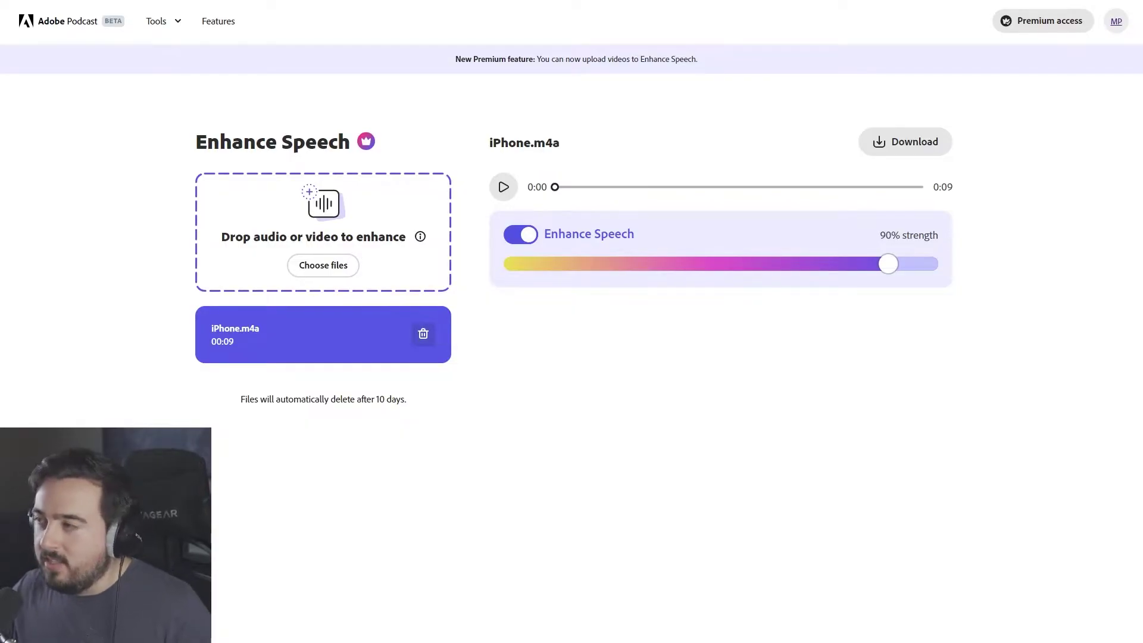
key(space)
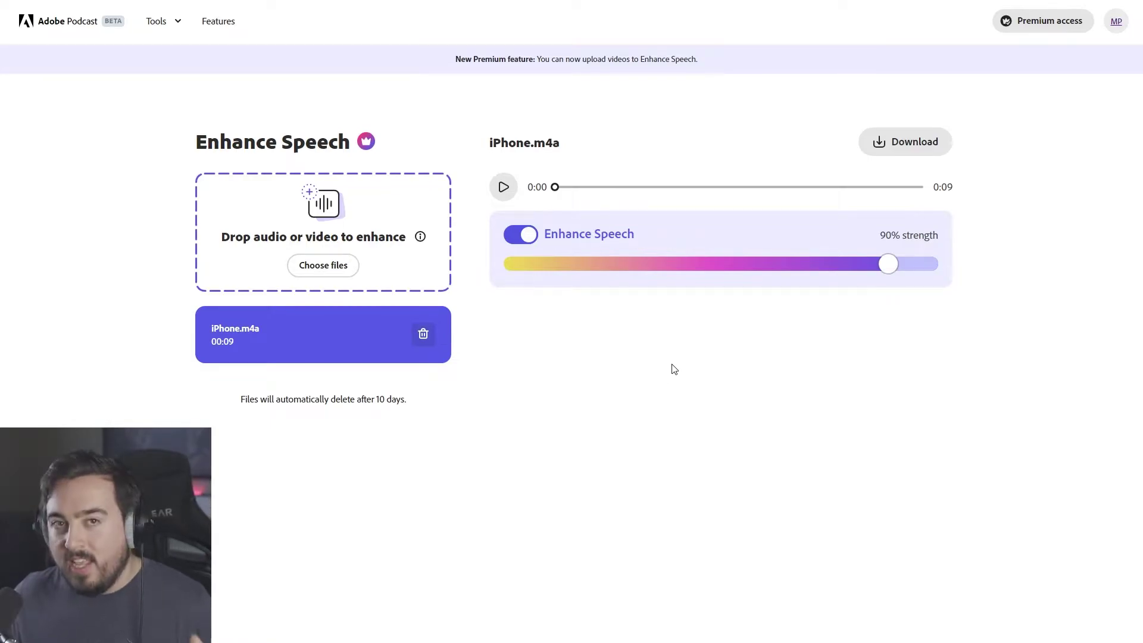
Lower the enhancement strength from 90% to 50% and listen to the re-enhanced clip
drag(690, 270, 721, 275)
click(504, 187)
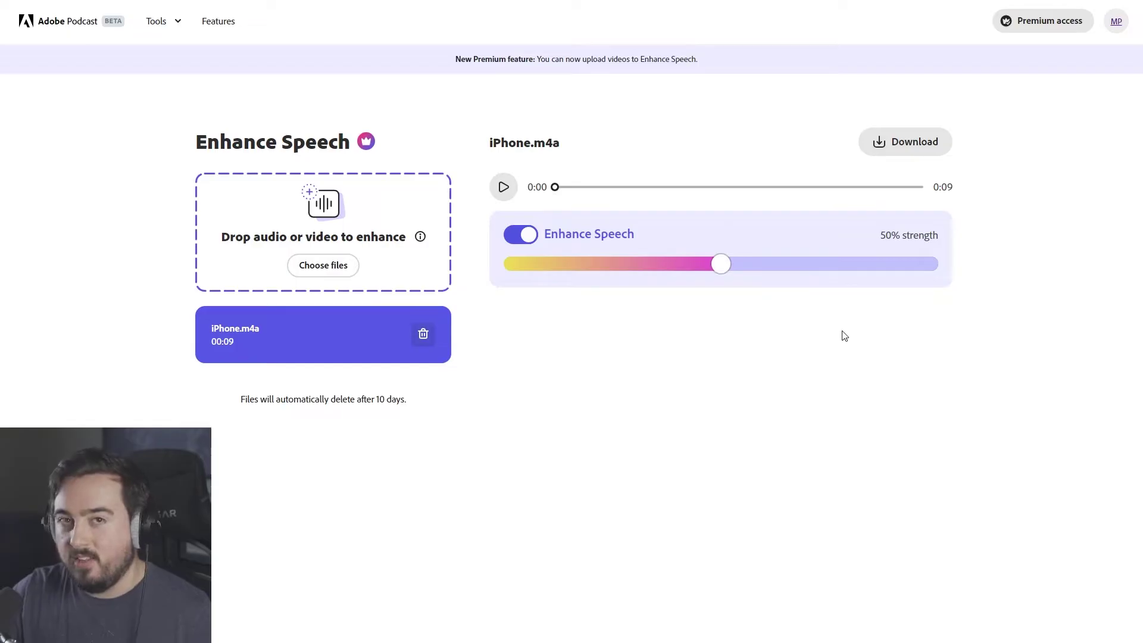
drag(697, 59, 399, 62)
click(578, 107)
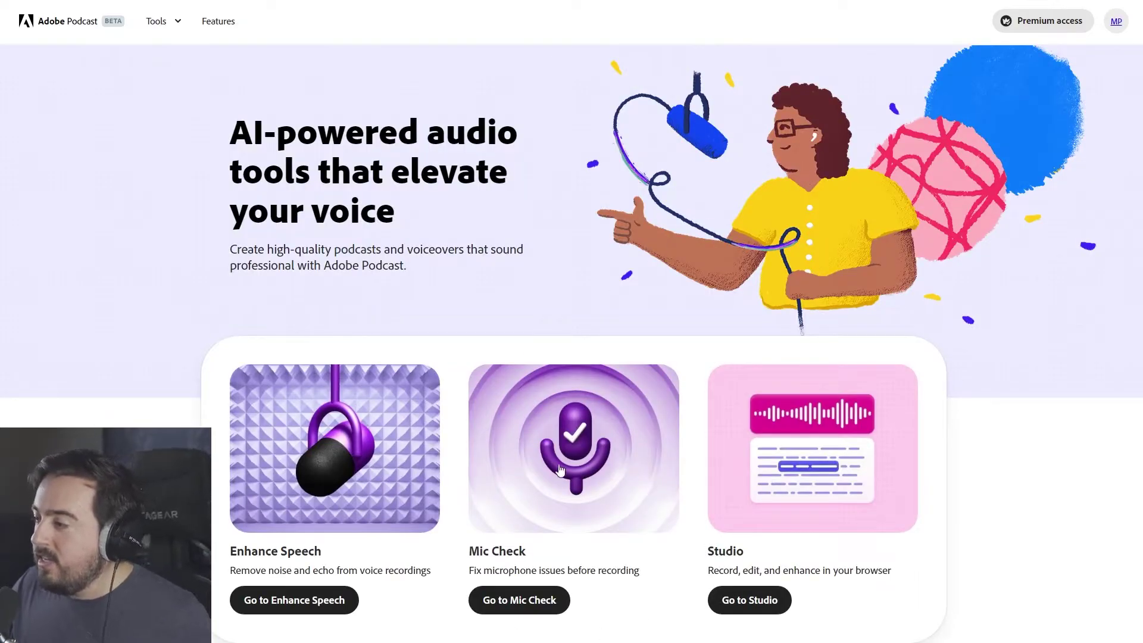
Start and stop a Mic Check test to get the microphone gain feedback
click(575, 510)
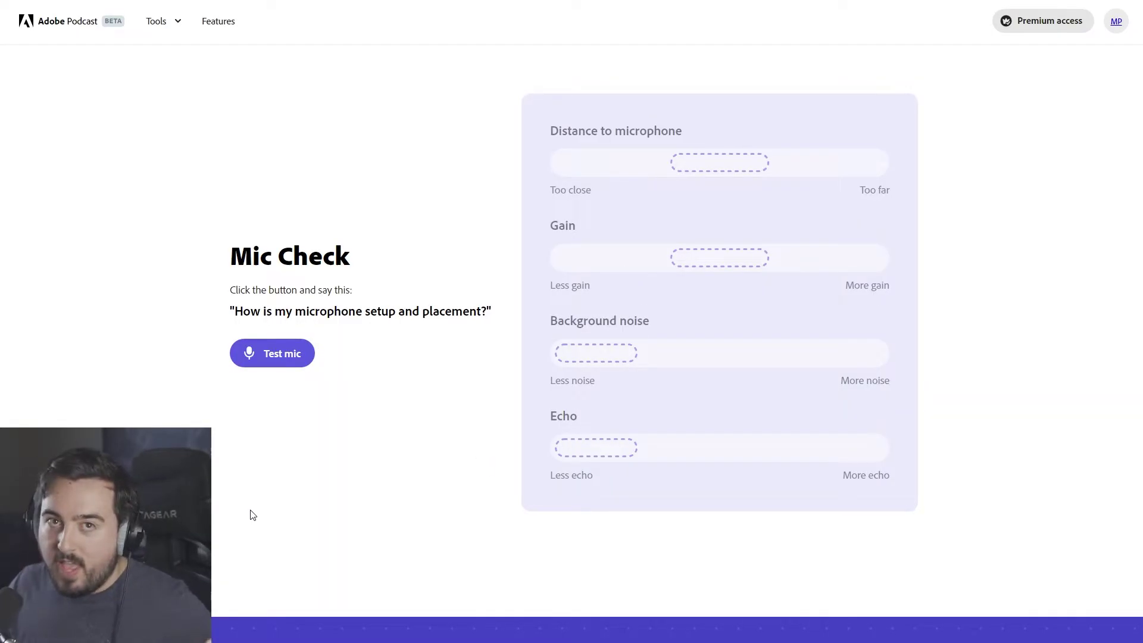
click(272, 355)
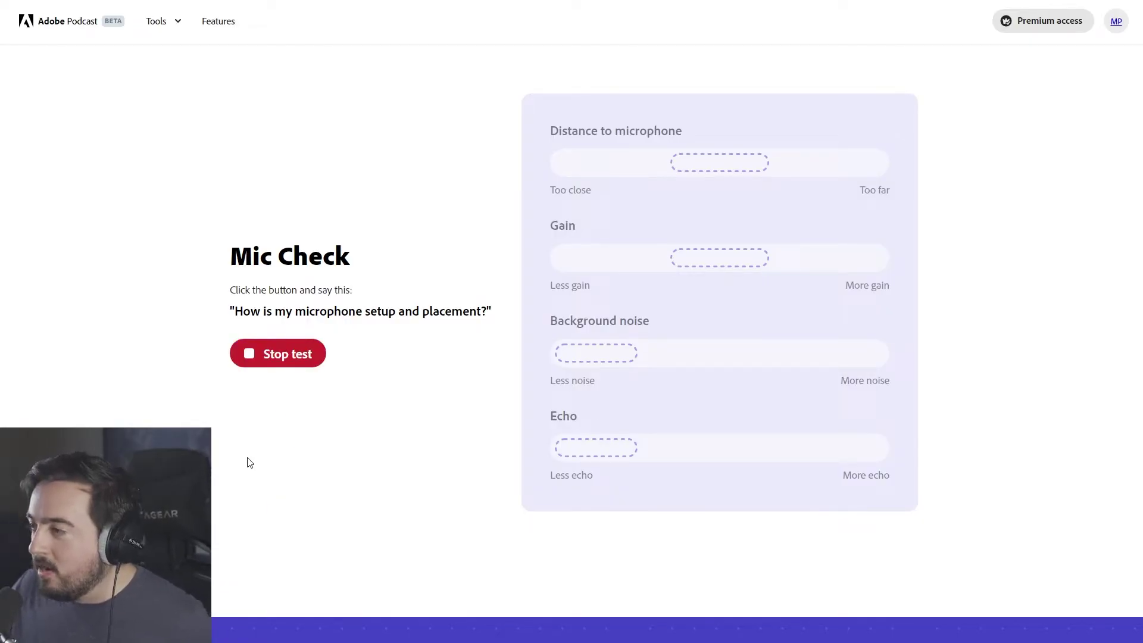
click(264, 365)
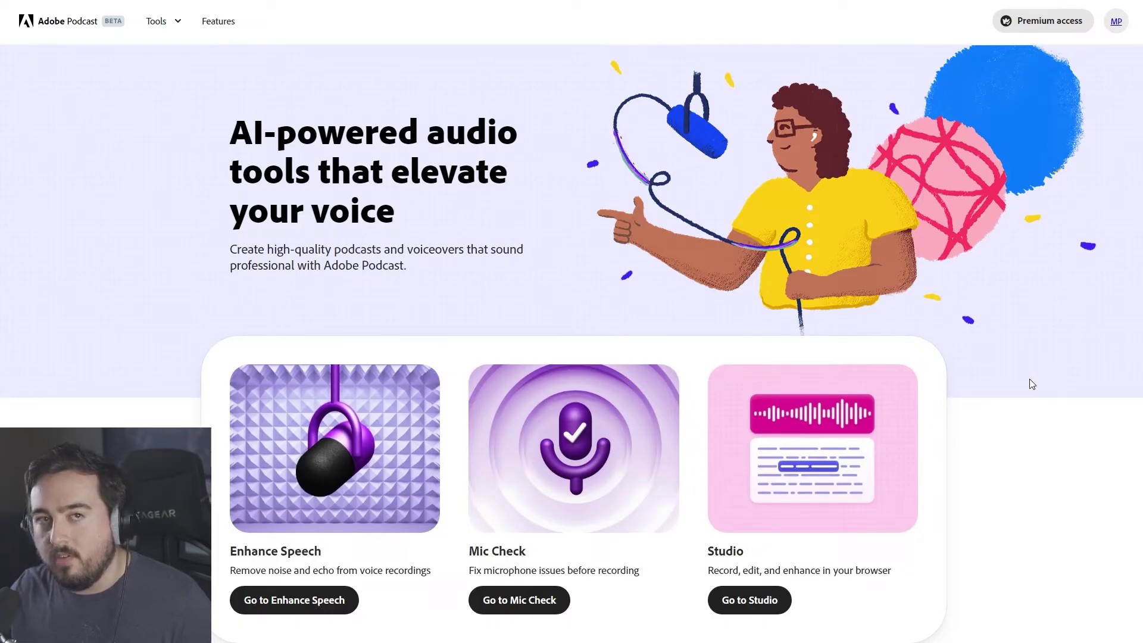
Open the Welcome to Adobe Podcast! sample project in Studio
scroll(809, 536, down, 1)
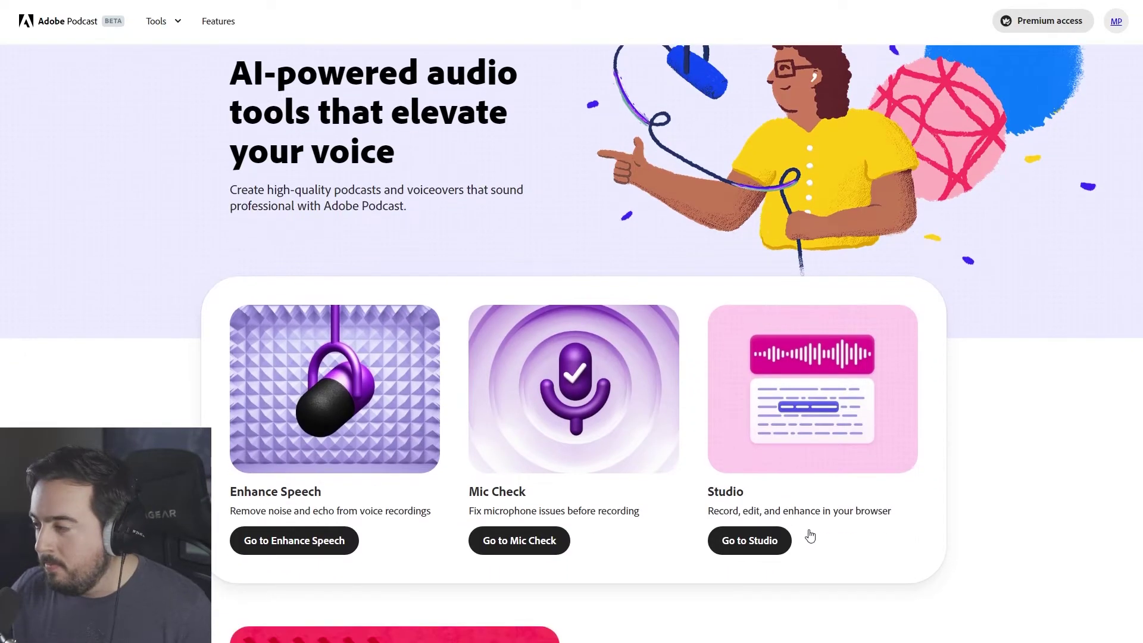
click(778, 540)
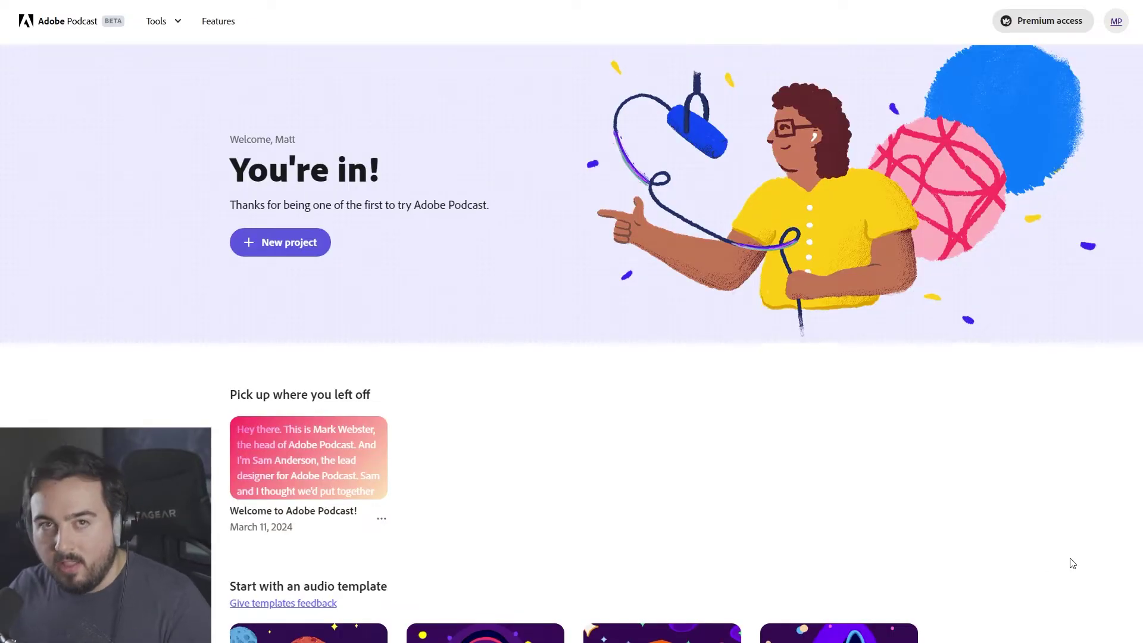
click(309, 457)
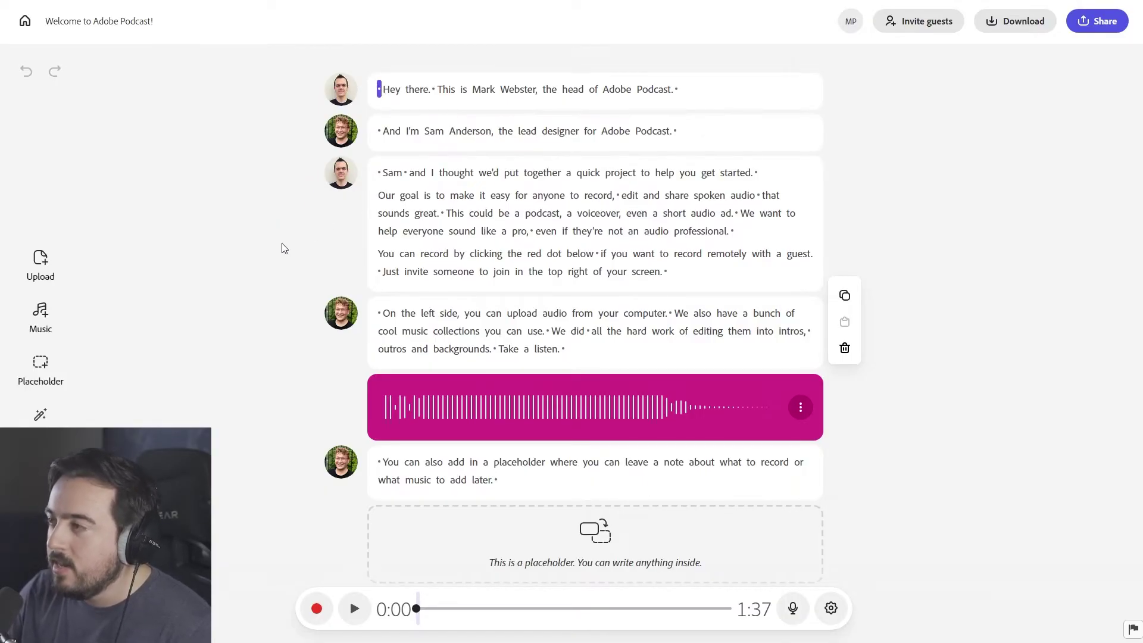
Jump playback to transcript words and open and close the Filters panel
click(480, 213)
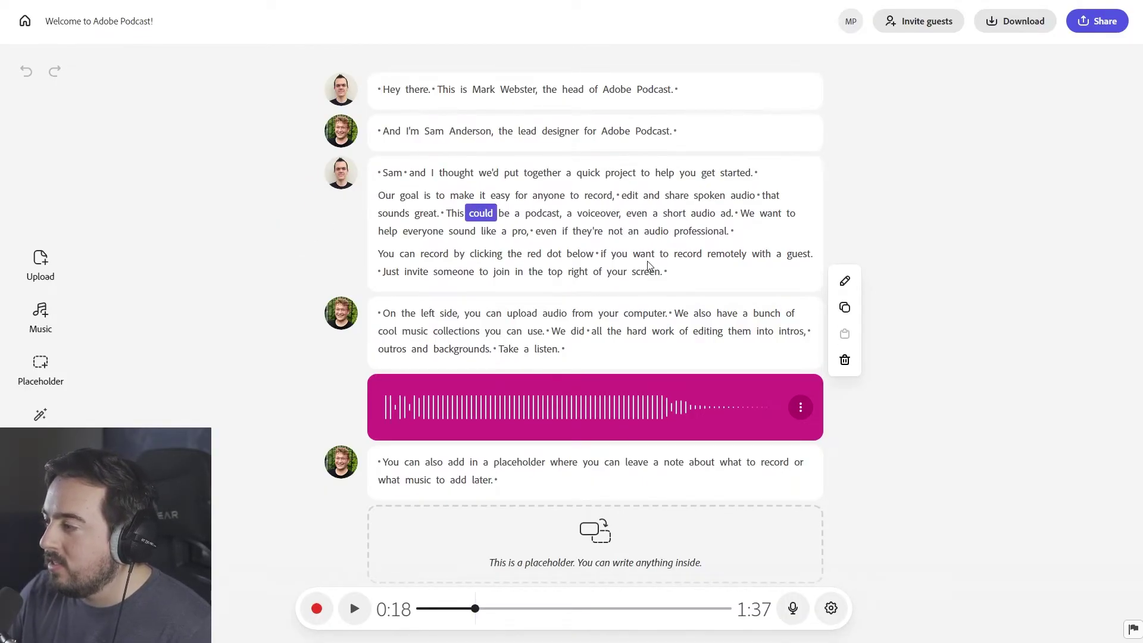
click(663, 255)
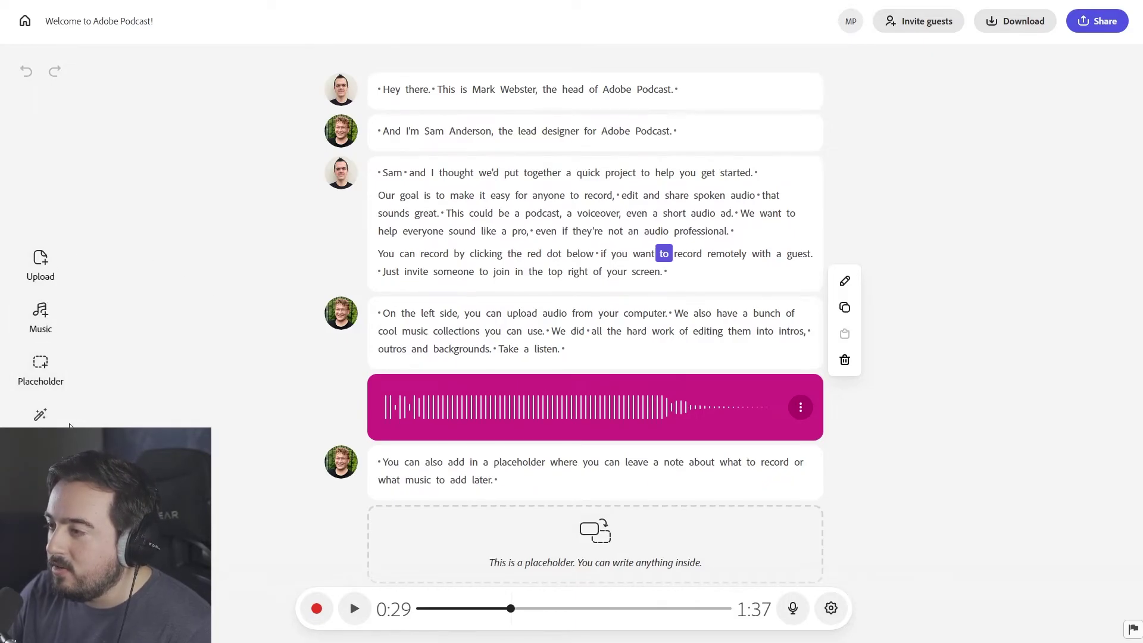
click(61, 427)
click(190, 83)
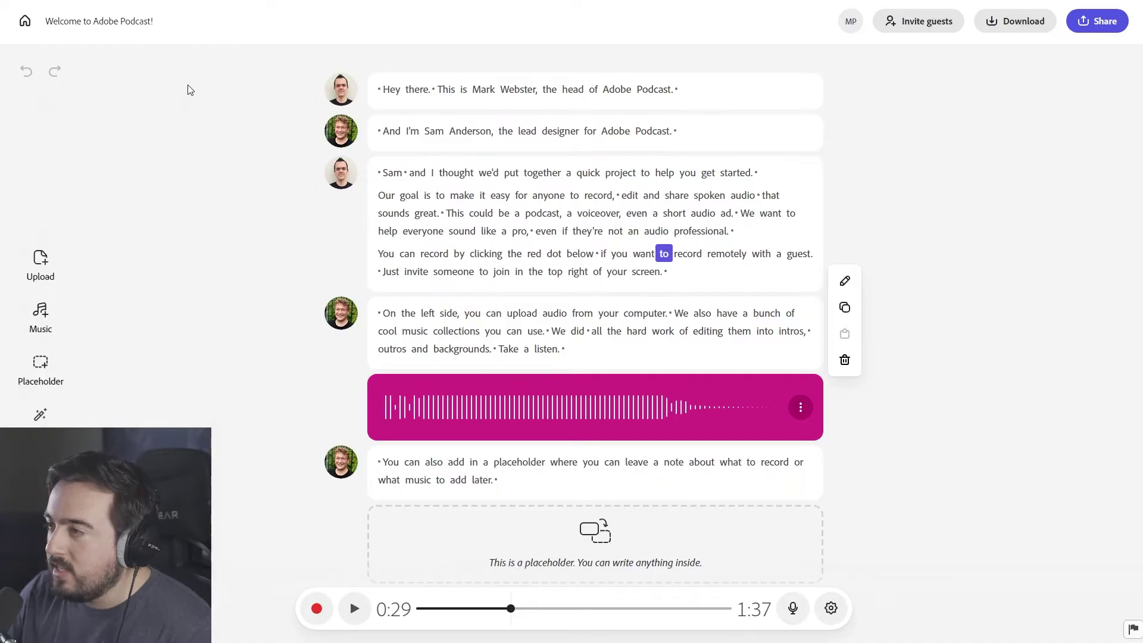
scroll(491, 442, down, 3)
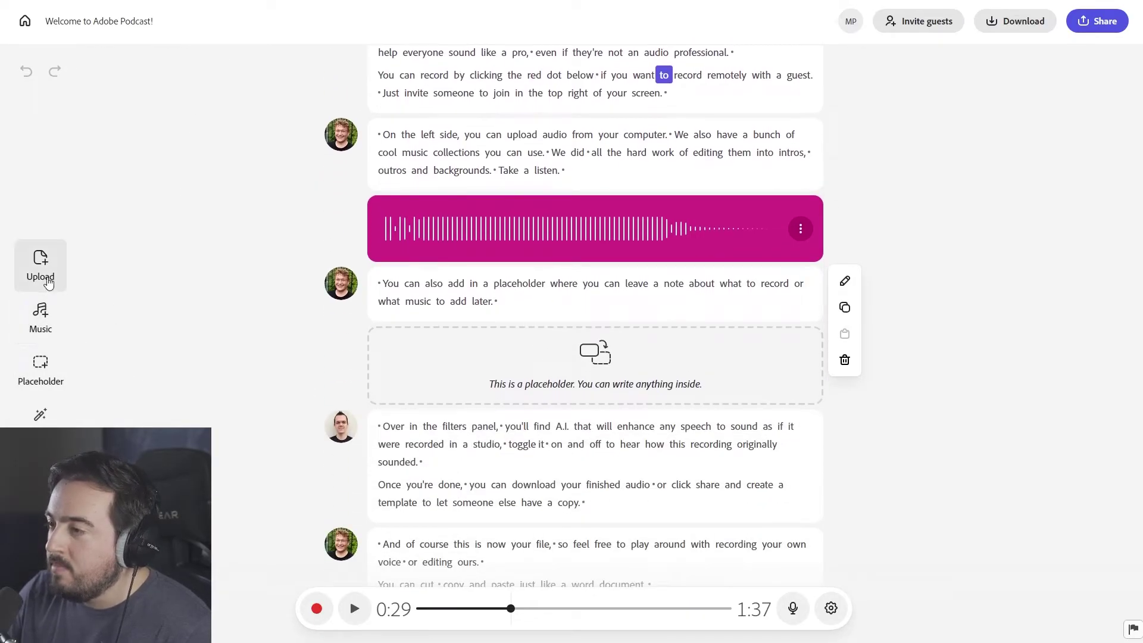
scroll(466, 355, down, 3)
scroll(467, 349, up, 6)
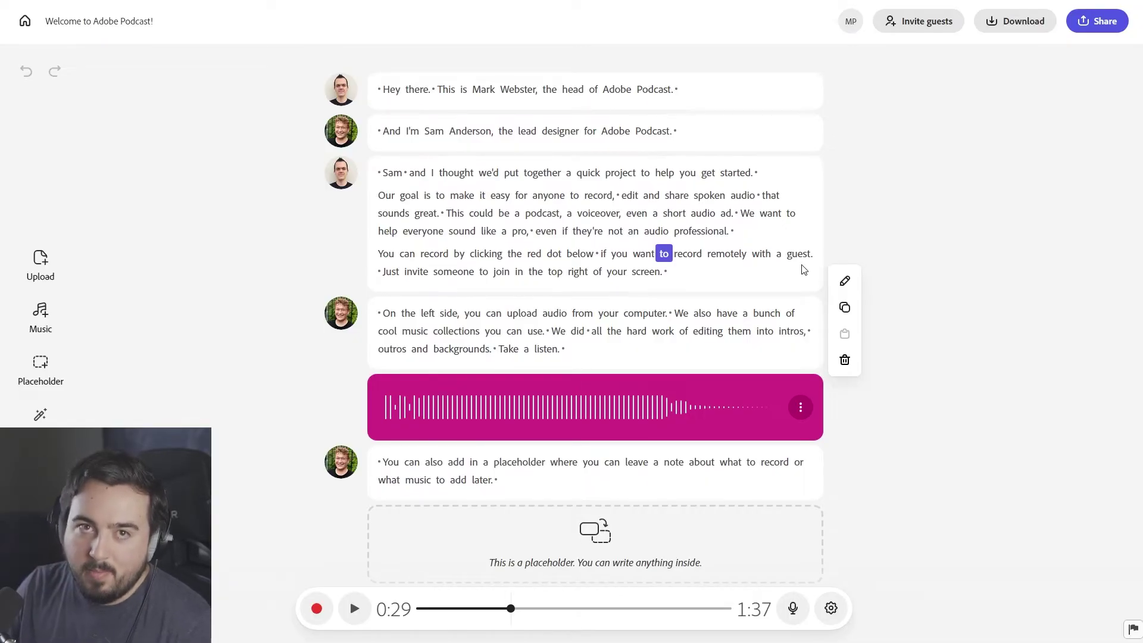
Select and delete the 'You can also add in a placeholder…' paragraph, cutting runtime to 1:32
click(456, 331)
scroll(452, 310, down, 3)
click(434, 284)
drag(391, 287, 476, 310)
click(845, 359)
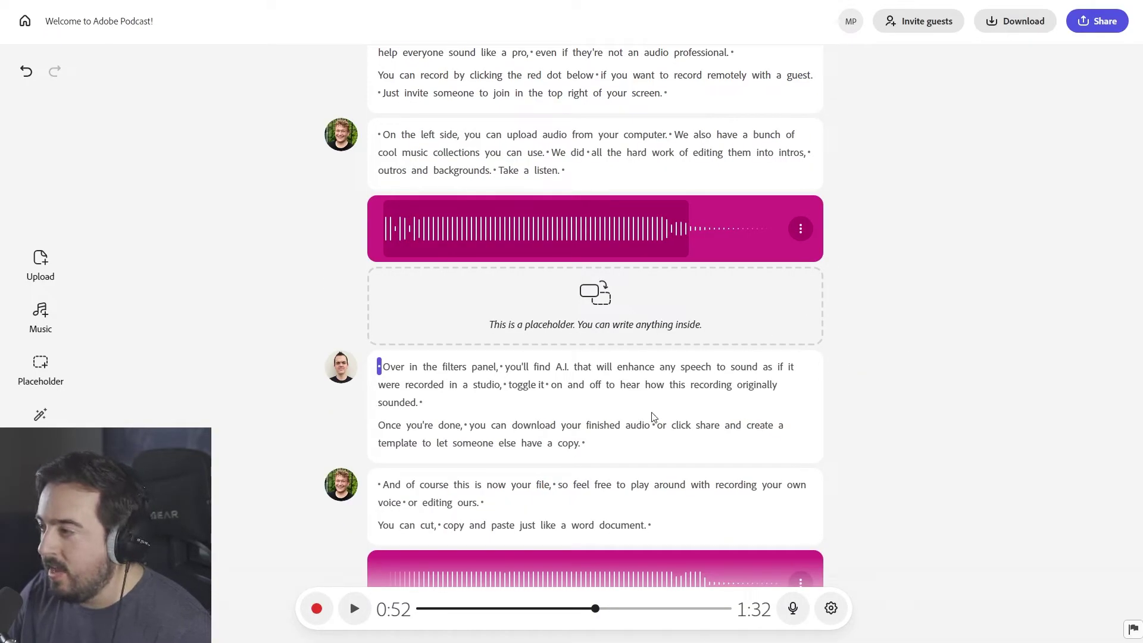
scroll(653, 417, down, 2)
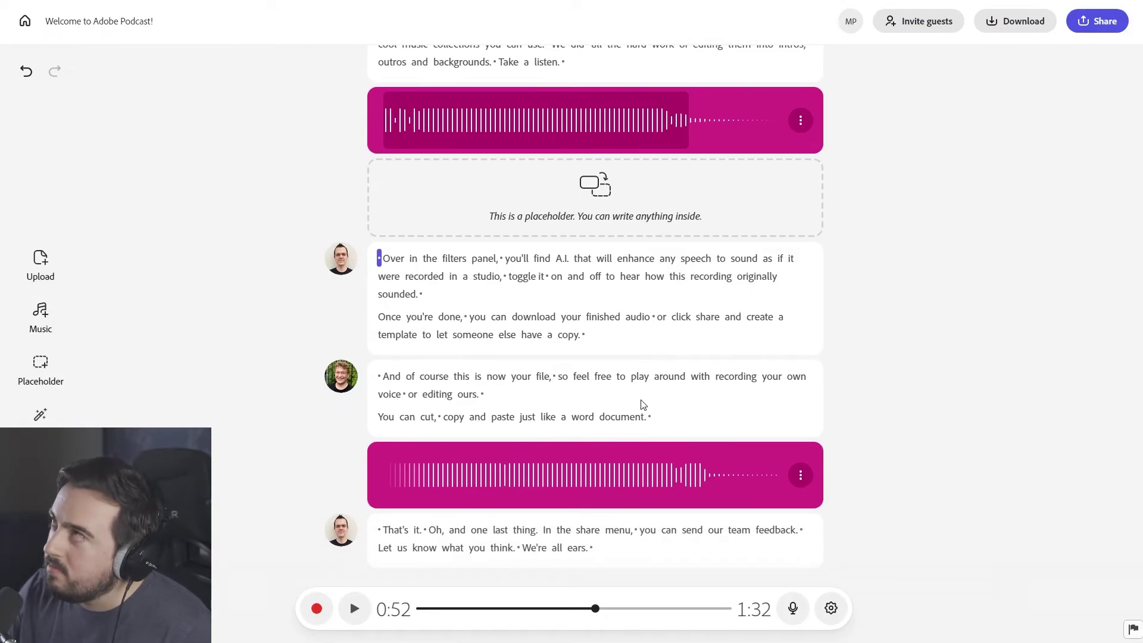
scroll(524, 317, up, 5)
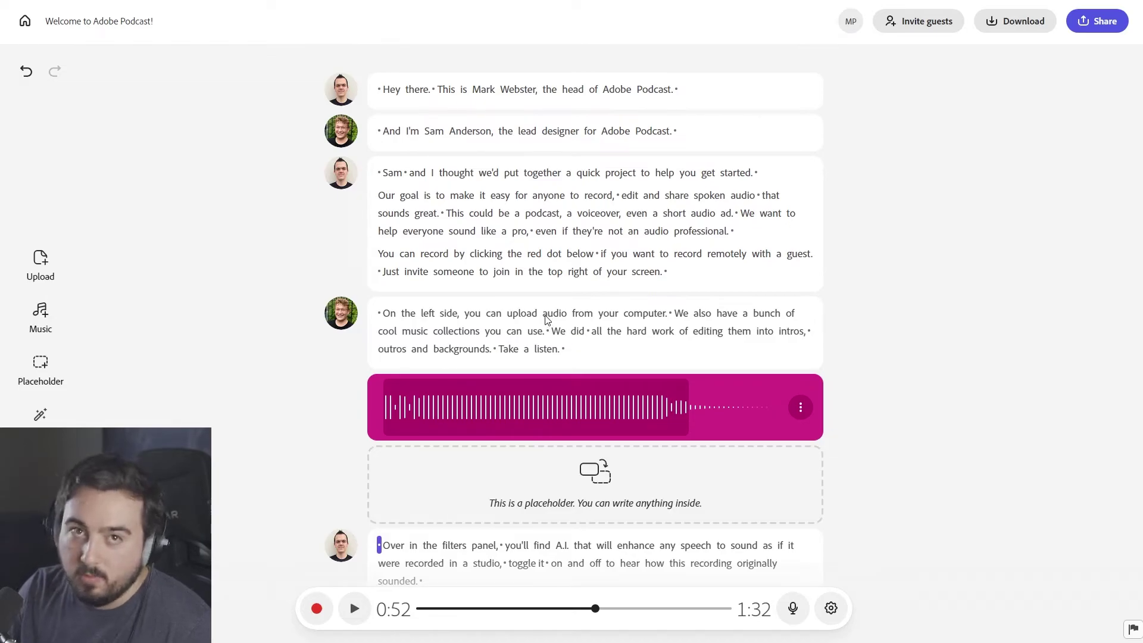
Add the Lemon Bass Low energy (short) intro at the project start, making it 1:43
click(919, 21)
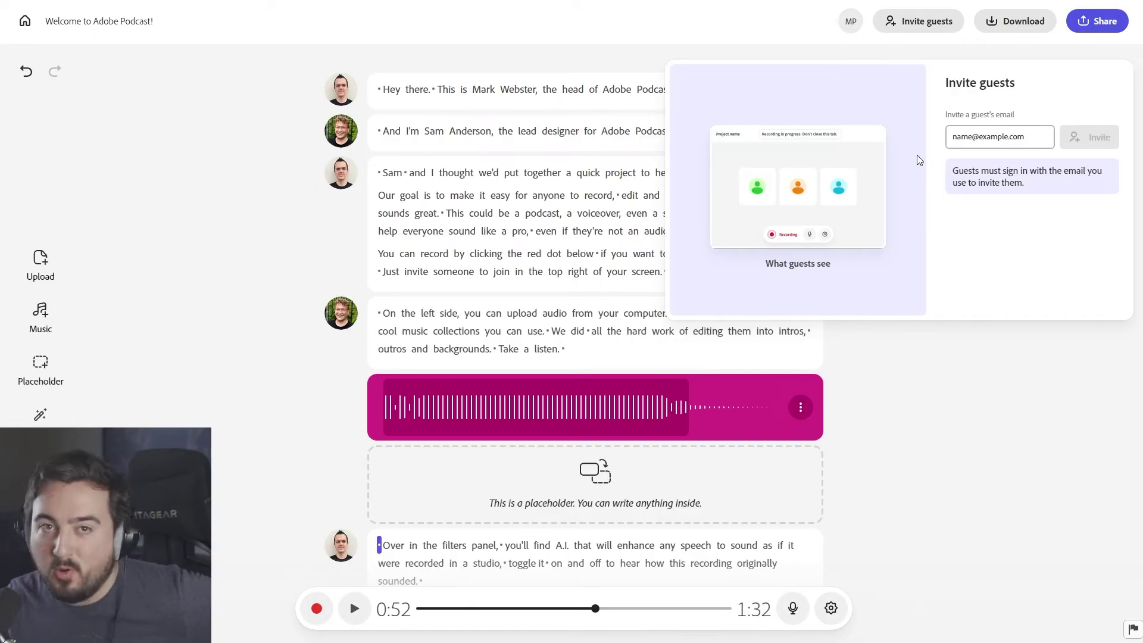
click(41, 316)
click(165, 210)
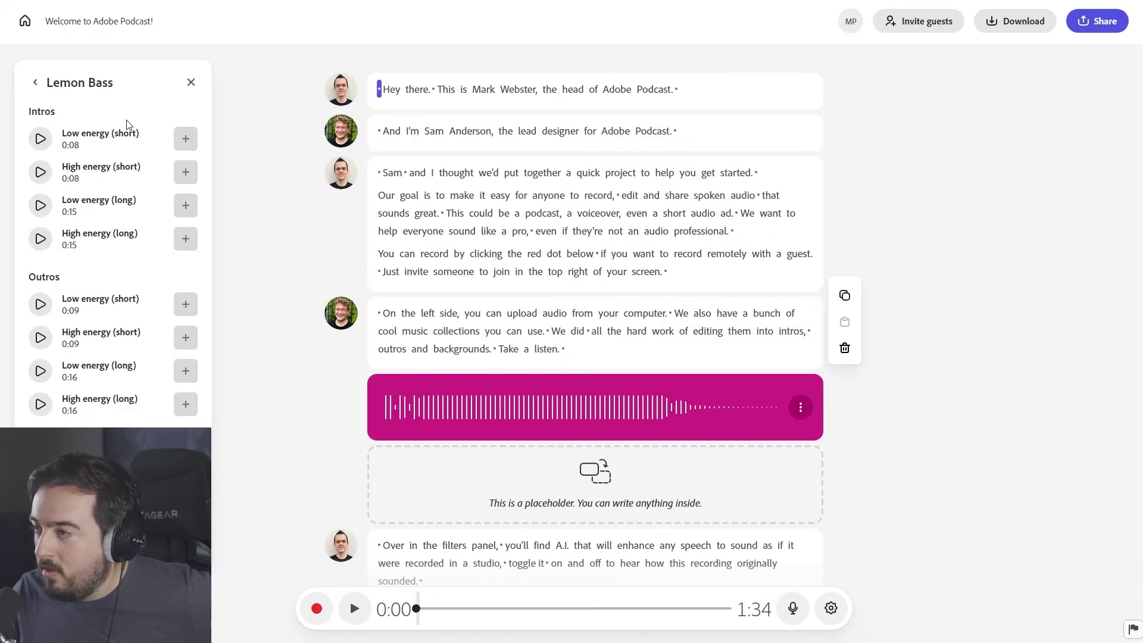
click(187, 140)
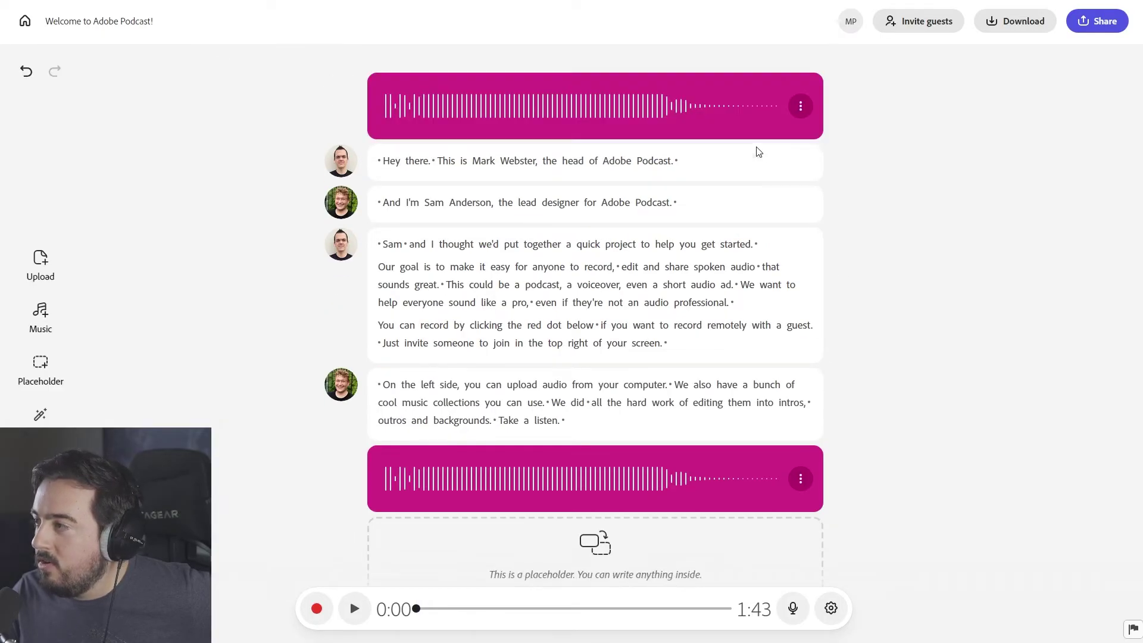
click(801, 106)
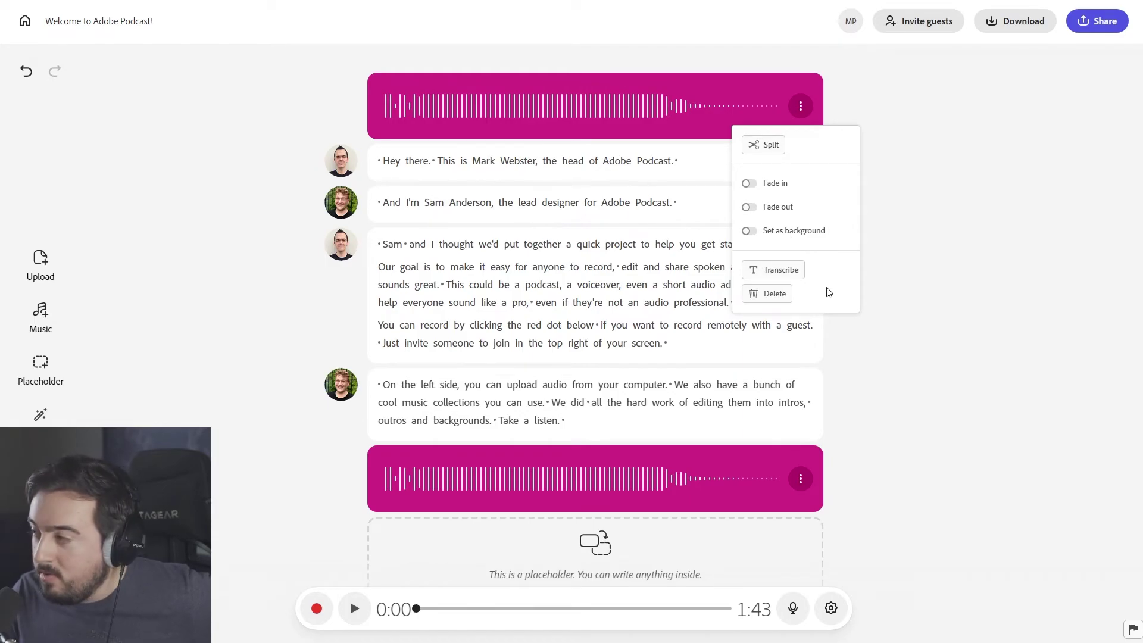
Close the intro block menu and scroll through the 1:43 script to review it
click(883, 257)
scroll(617, 296, down, 6)
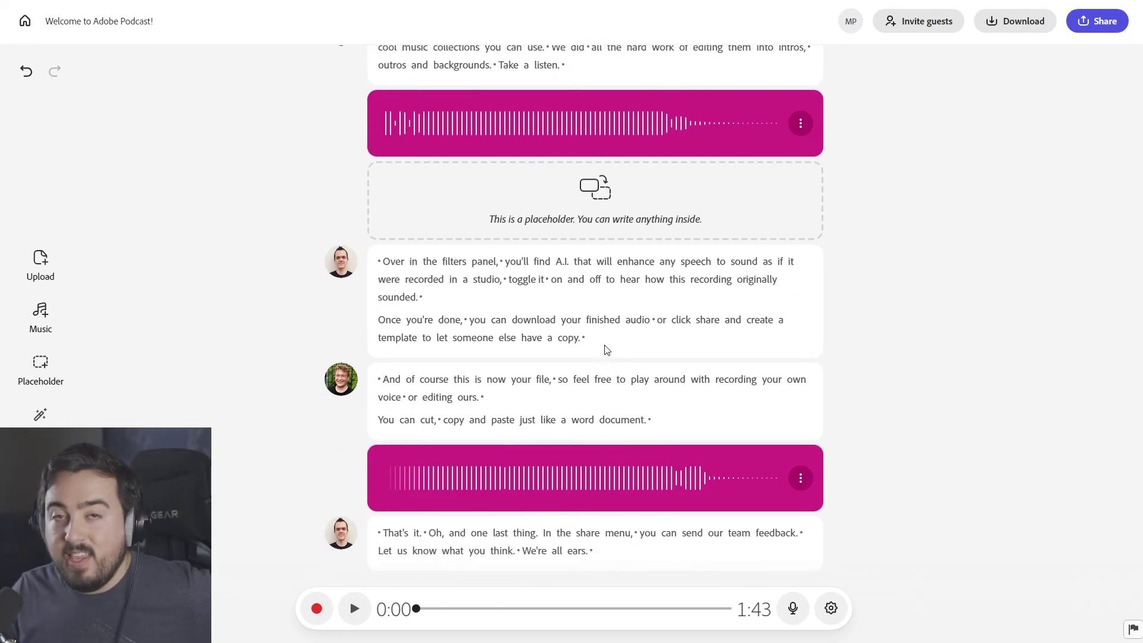
scroll(607, 349, up, 6)
scroll(1023, 187, down, 6)
scroll(1016, 232, up, 6)
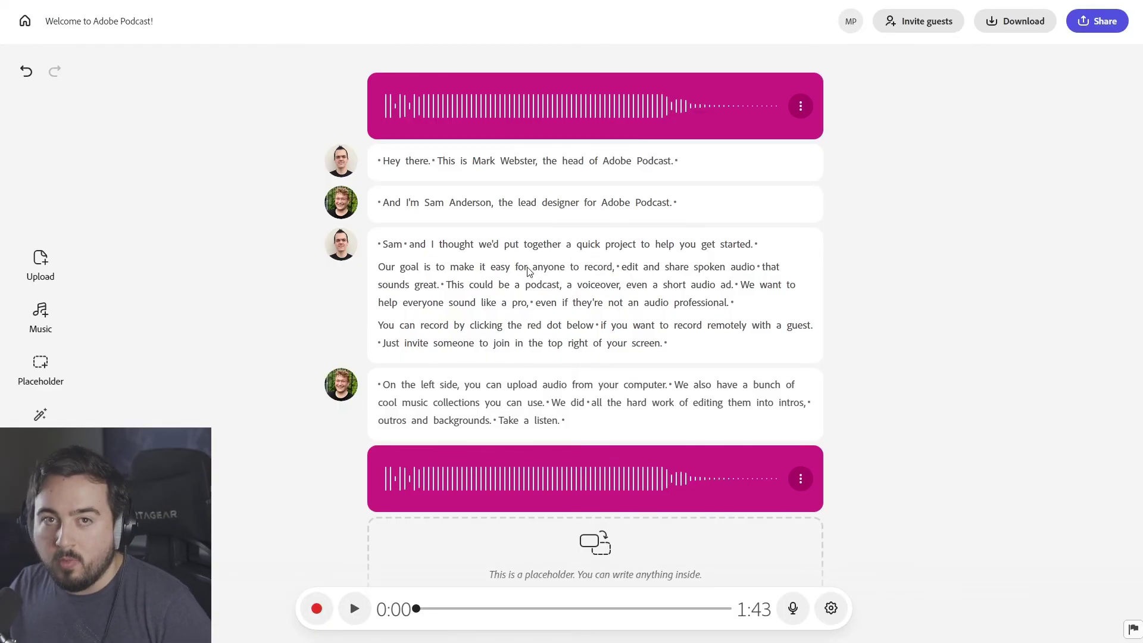
scroll(763, 305, down, 6)
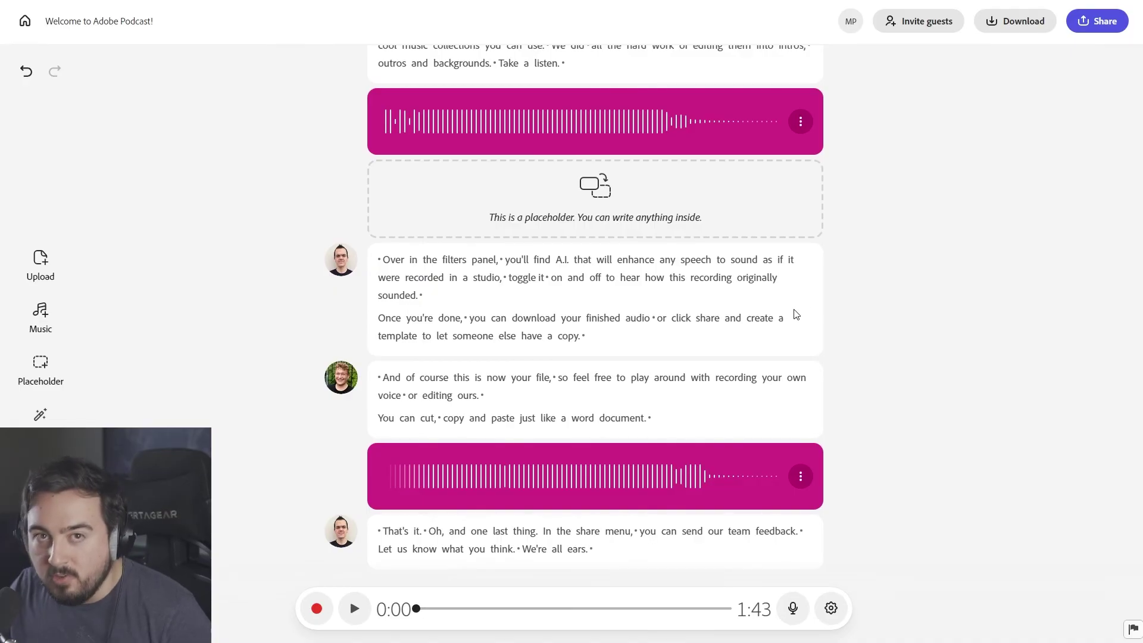
scroll(798, 286, up, 6)
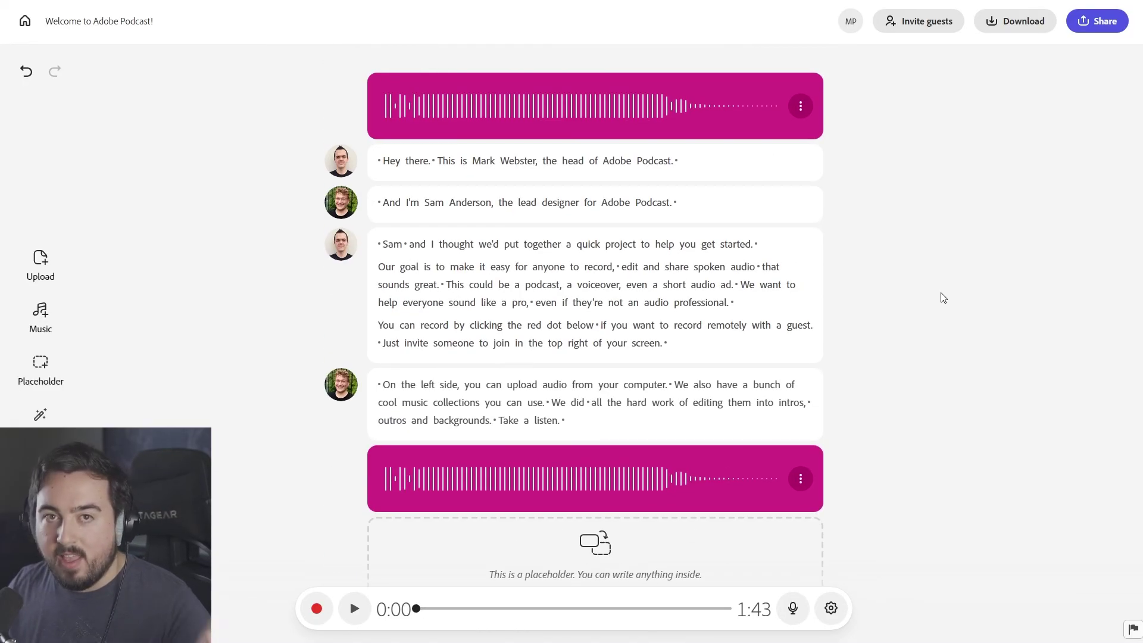